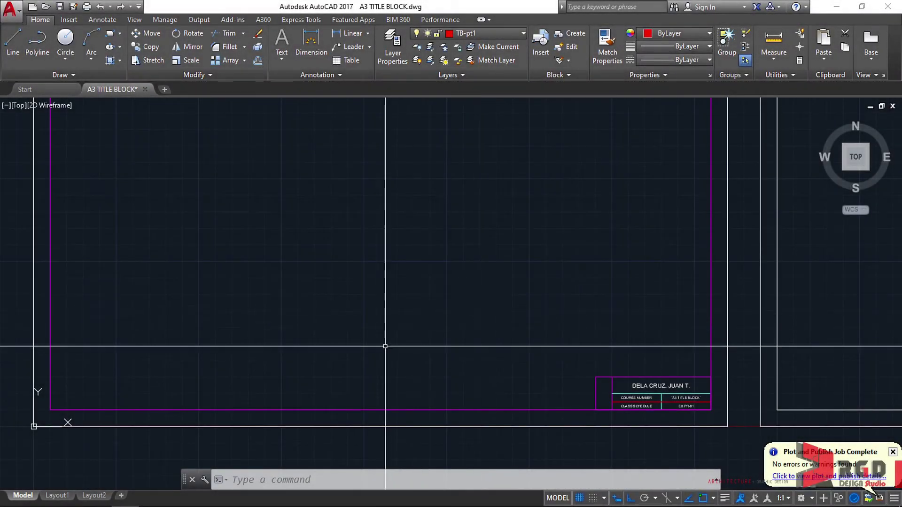
# Switch to the Layout1 paper-space tab showing the two title block frames.
pyautogui.moveTo(63, 499)
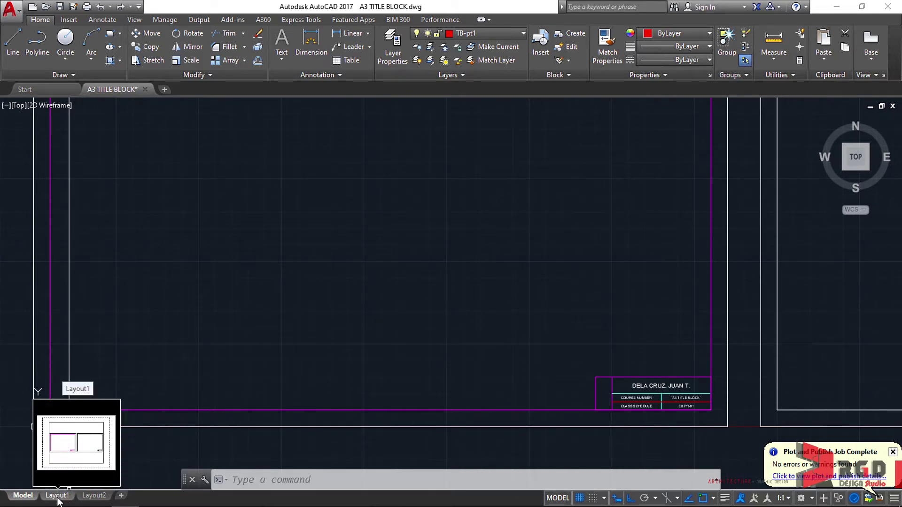
pyautogui.click(64, 496)
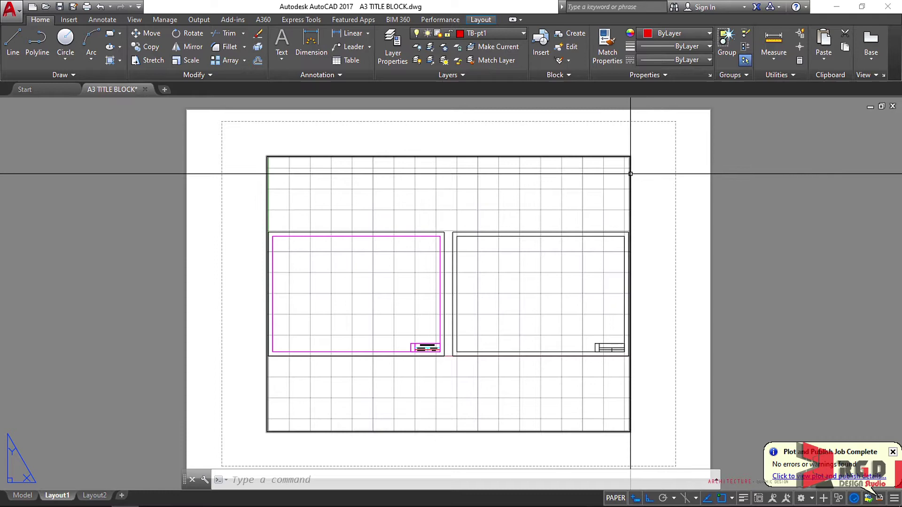
# Select the Layout1 viewport and set its scale to 1:100, going through 1:1 first.
pyautogui.click(631, 174)
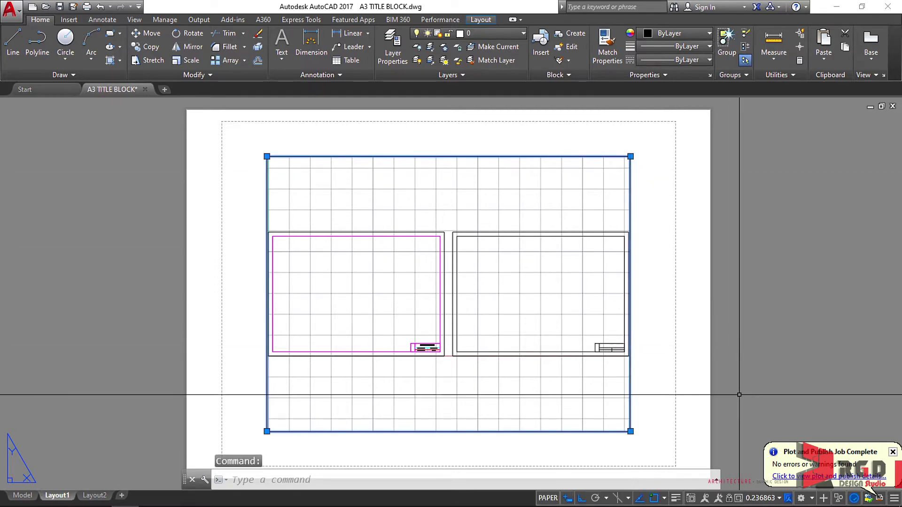
pyautogui.click(893, 453)
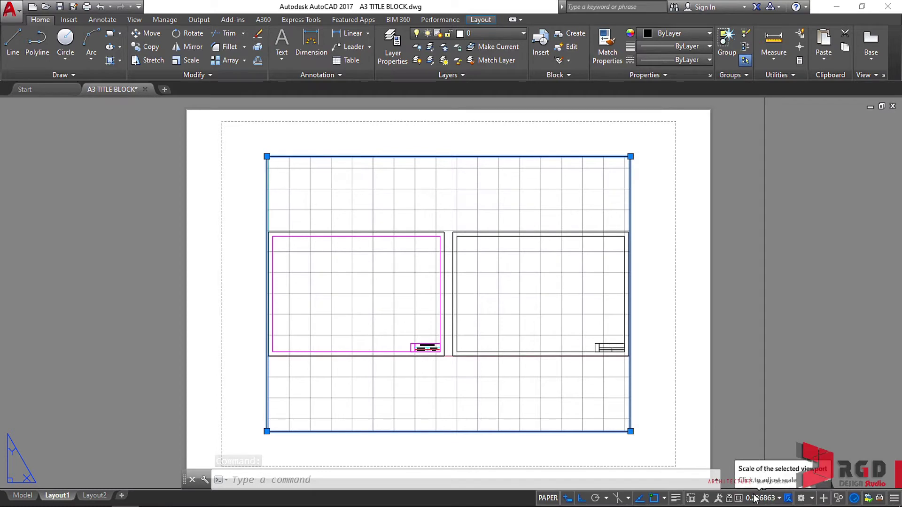
pyautogui.click(780, 500)
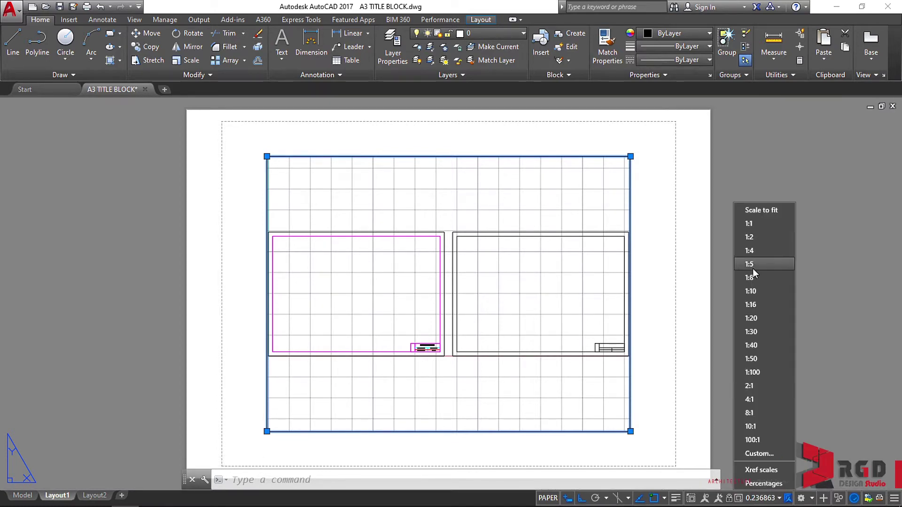
pyautogui.click(752, 221)
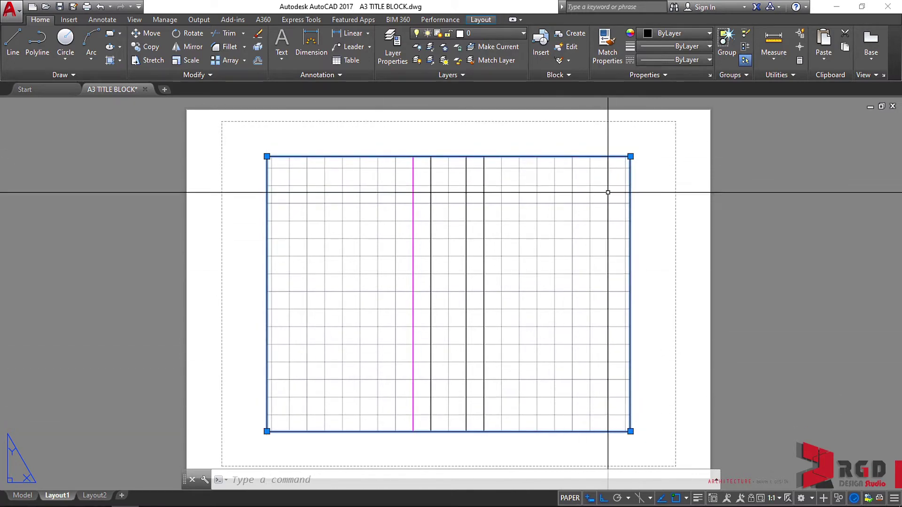
pyautogui.click(781, 498)
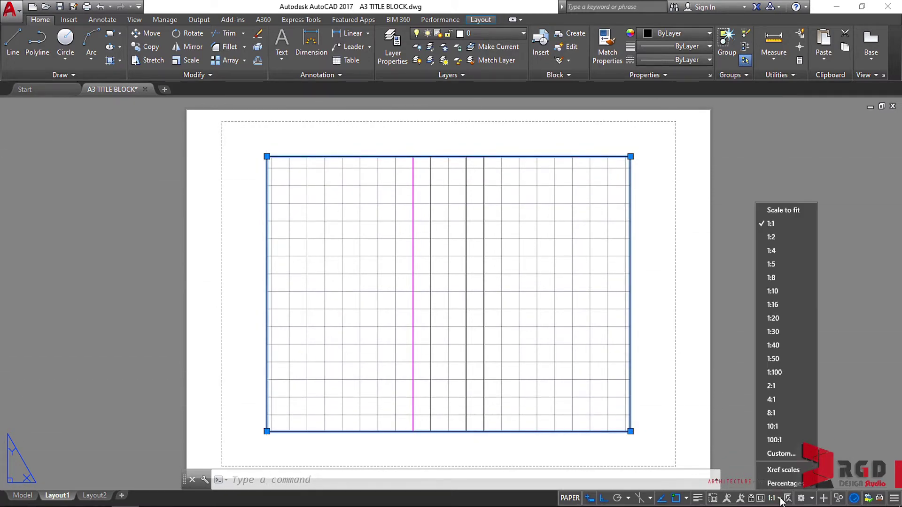
pyautogui.click(777, 371)
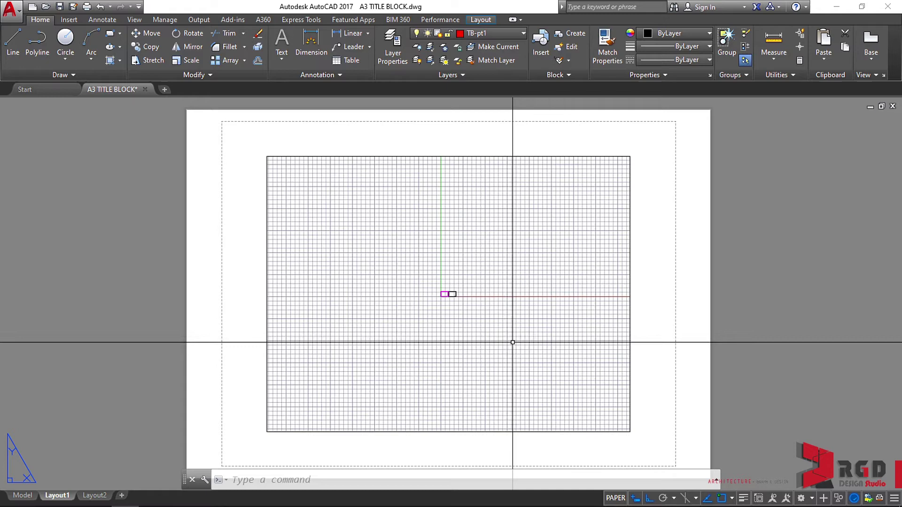
pyautogui.click(631, 184)
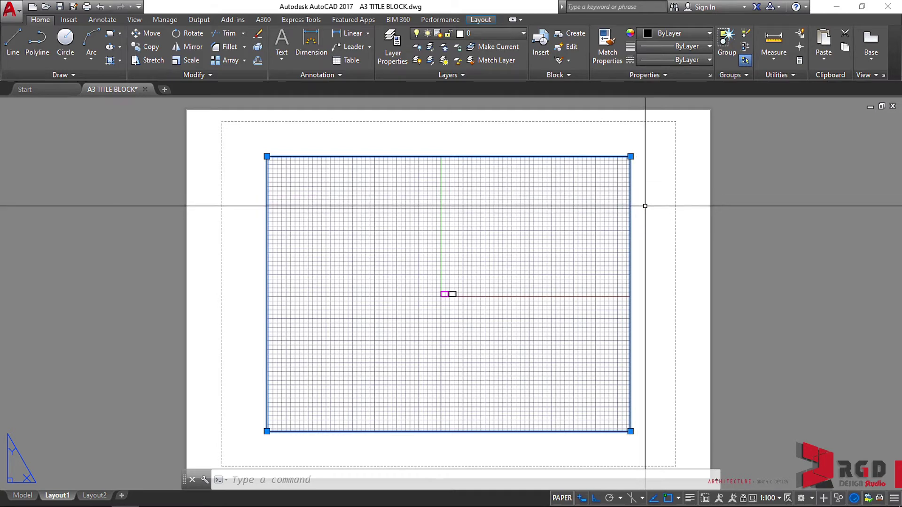
pyautogui.press('Escape')
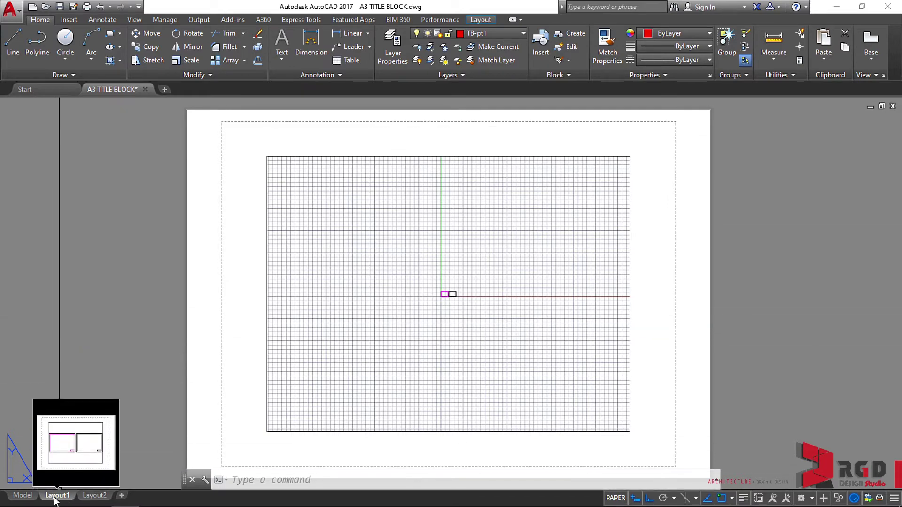
# Open the Page Setup Manager from the Layout1 tab's context menu.
pyautogui.moveTo(57, 498)
pyautogui.rightClick(57, 496)
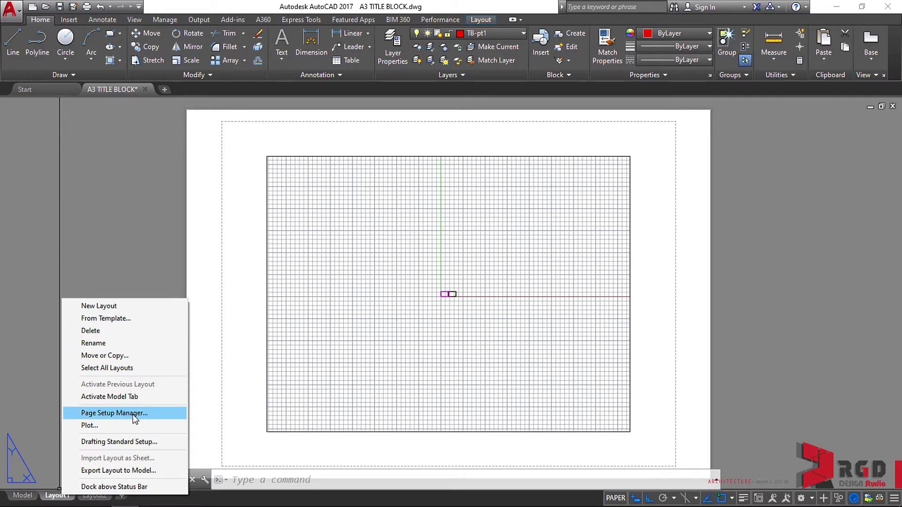
pyautogui.click(114, 414)
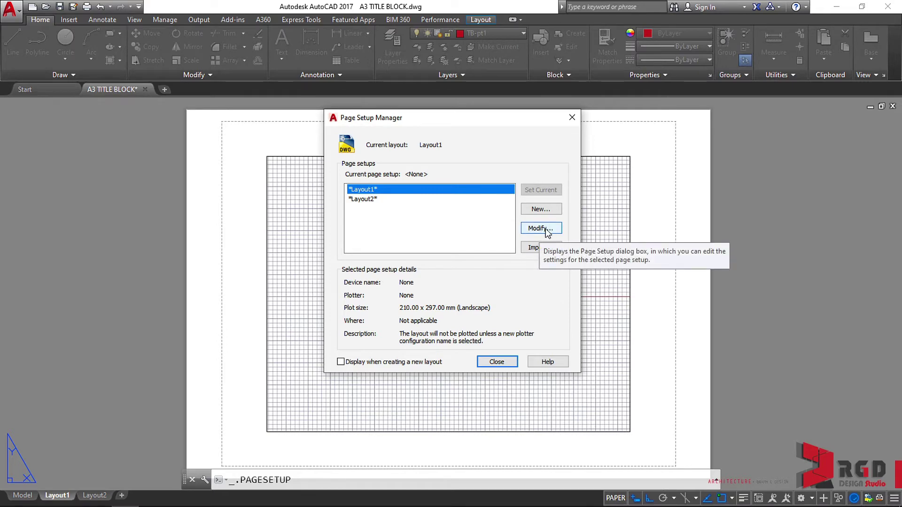
# Edit the Layout1 page setup and expand its Printer/plotter name list.
pyautogui.click(546, 229)
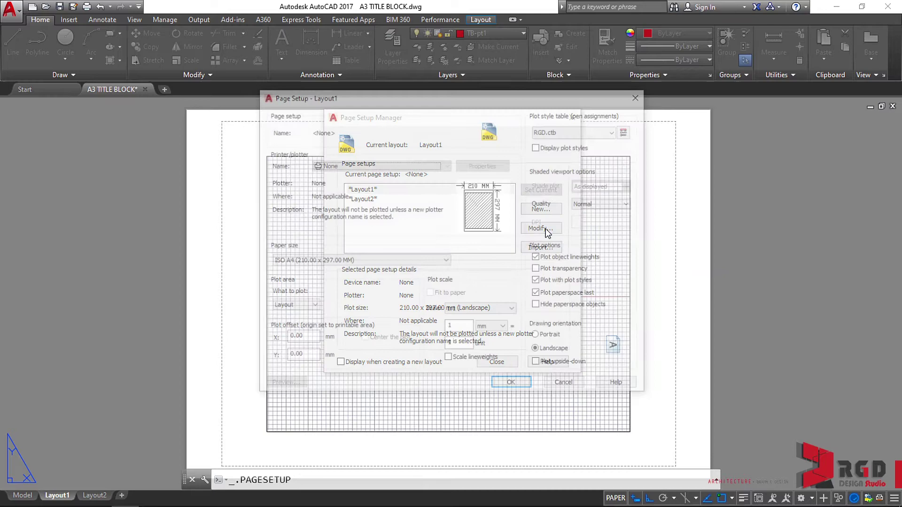
pyautogui.moveTo(499, 96); pyautogui.dragTo(653, 119)
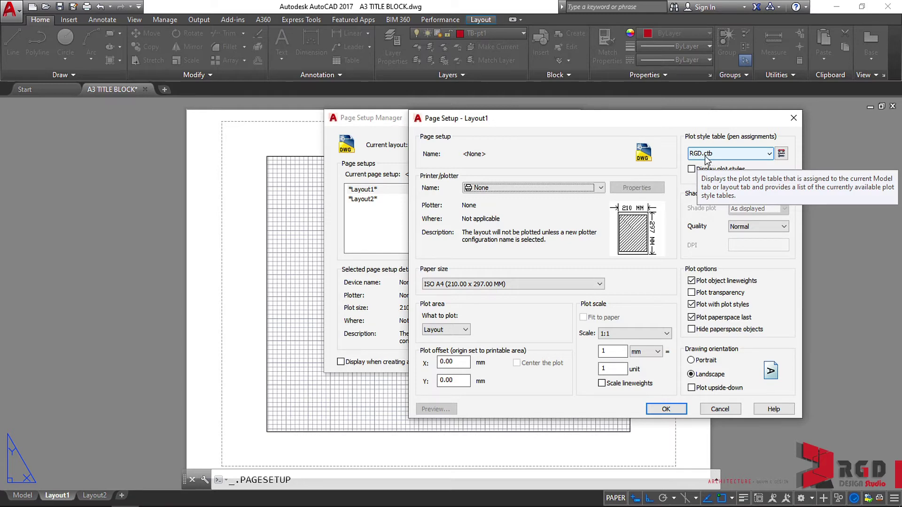
pyautogui.click(601, 188)
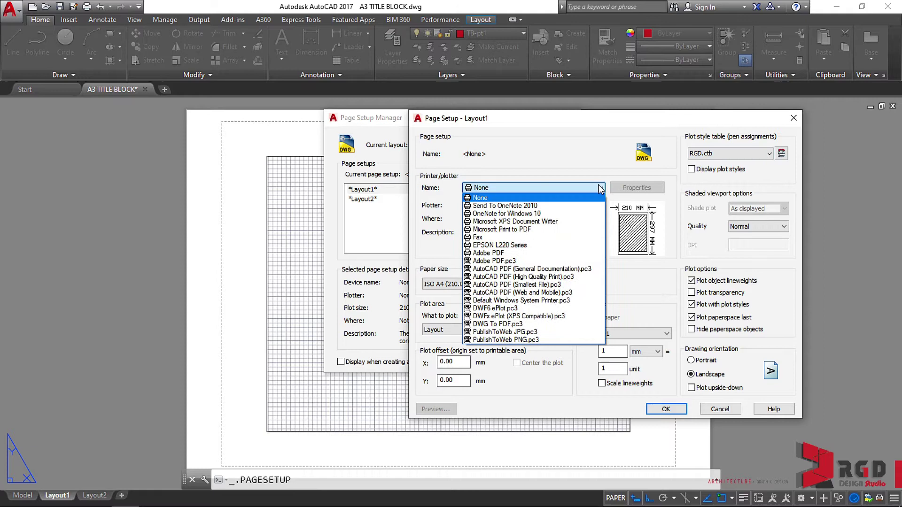
# Choose DWG To PDF.pc3 with A3 BORDERLESS (420.00 x 297.00 MM) paper.
pyautogui.click(530, 324)
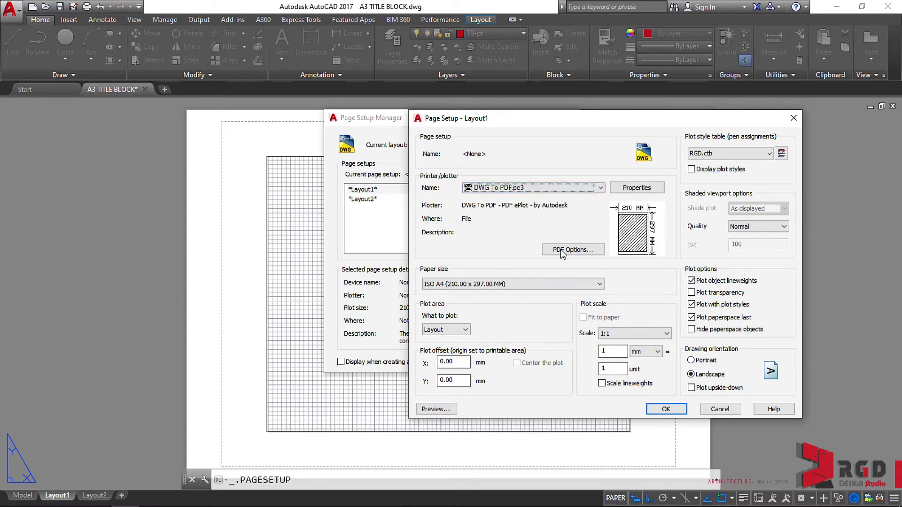
pyautogui.click(599, 286)
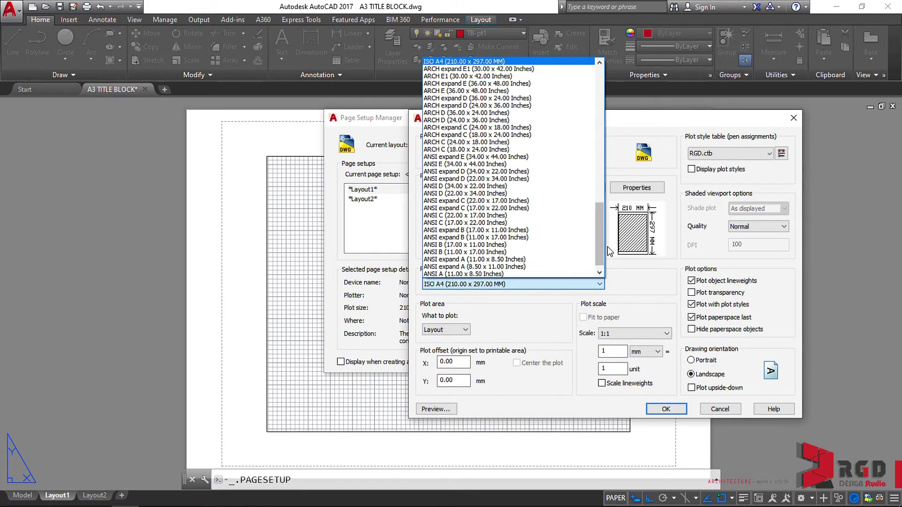
pyautogui.moveTo(600, 252); pyautogui.dragTo(600, 118)
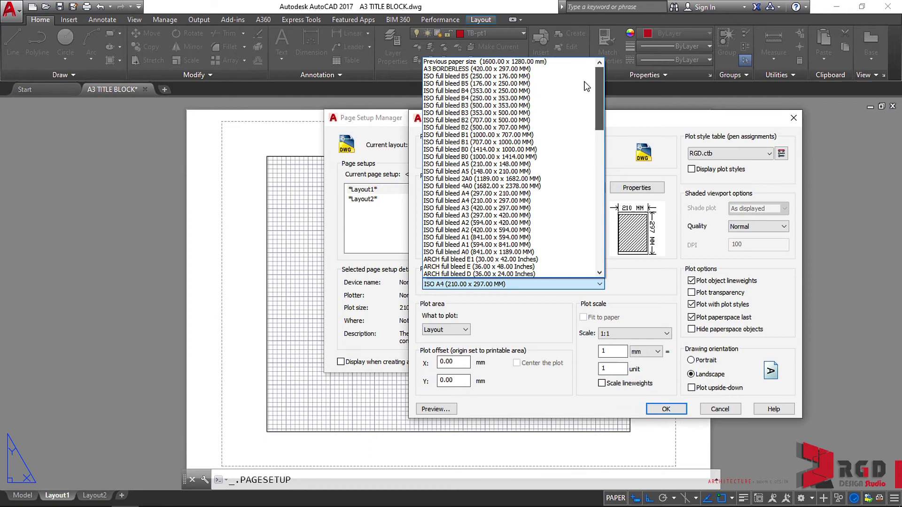
pyautogui.click(472, 70)
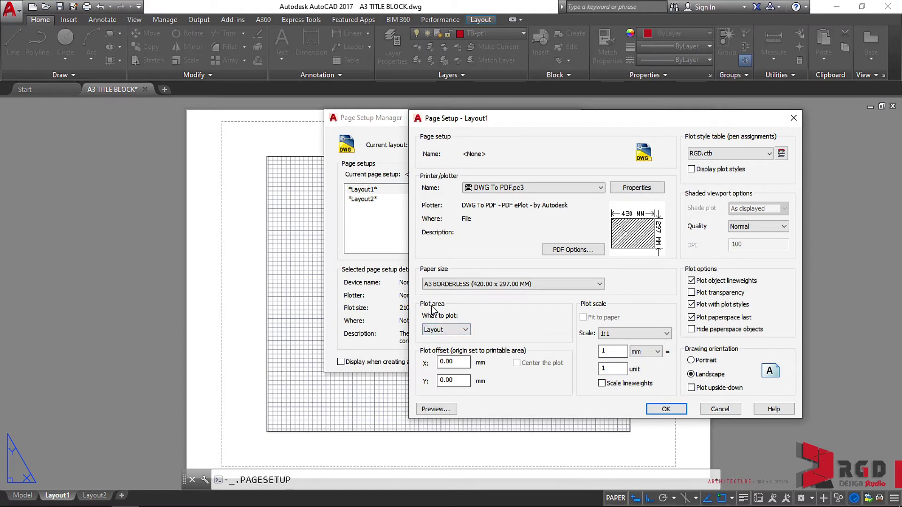
# Keep Layout as the plot area for Layout1.
pyautogui.click(452, 332)
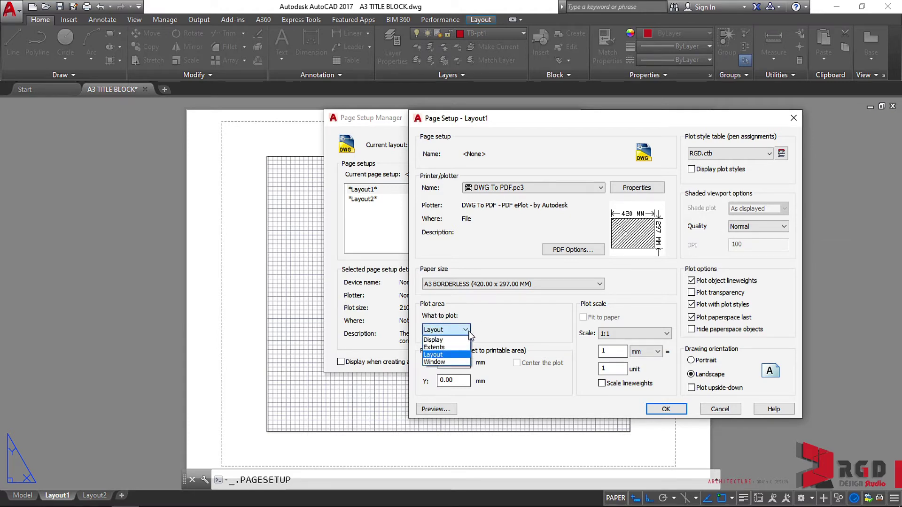
pyautogui.click(436, 357)
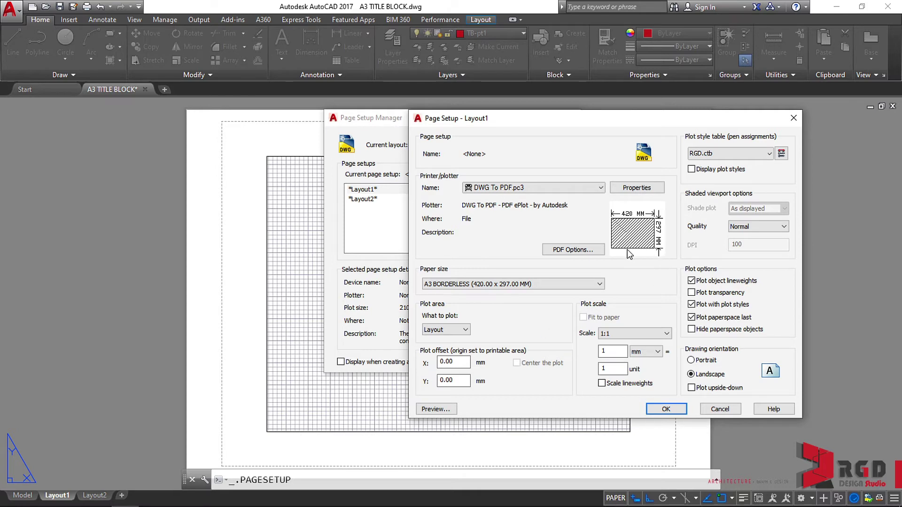
pyautogui.moveTo(614, 217)
pyautogui.moveTo(649, 255)
pyautogui.click(433, 410)
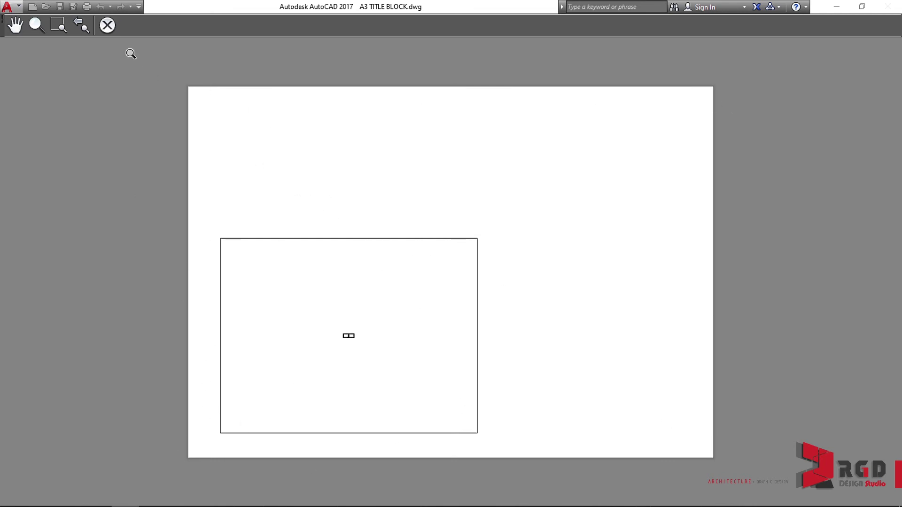
pyautogui.click(108, 26)
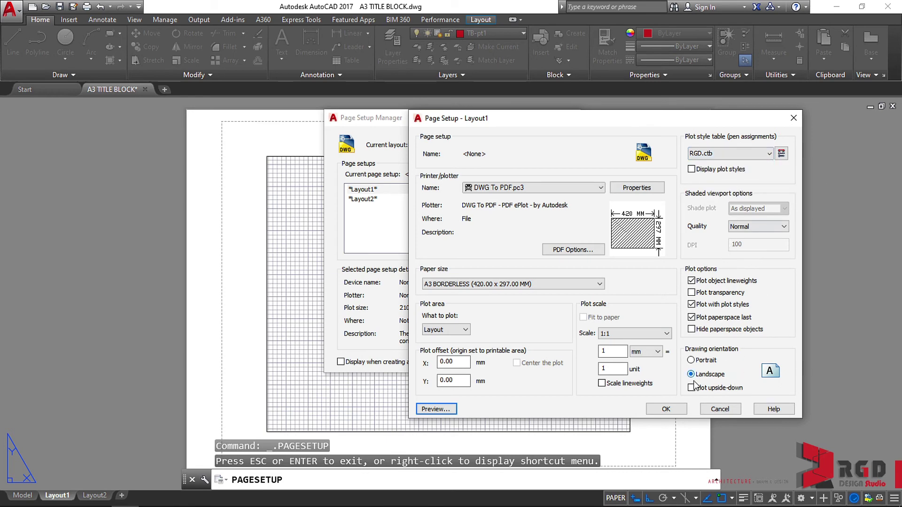
# Accept the Layout1 page setup and close the Page Setup Manager.
pyautogui.click(666, 409)
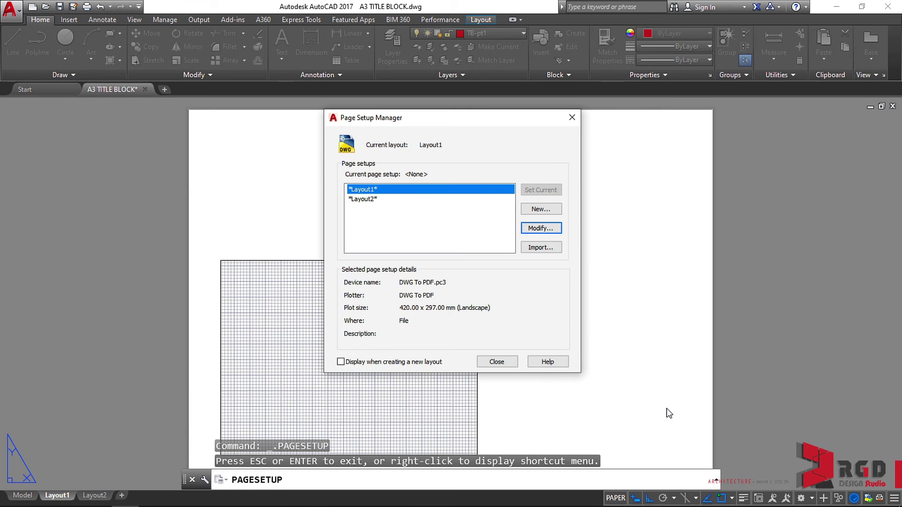
pyautogui.click(497, 362)
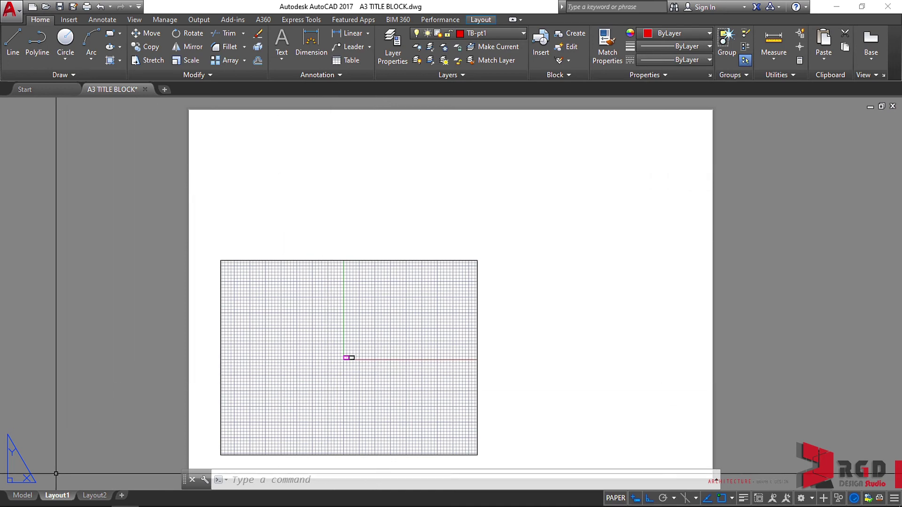
pyautogui.moveTo(64, 498)
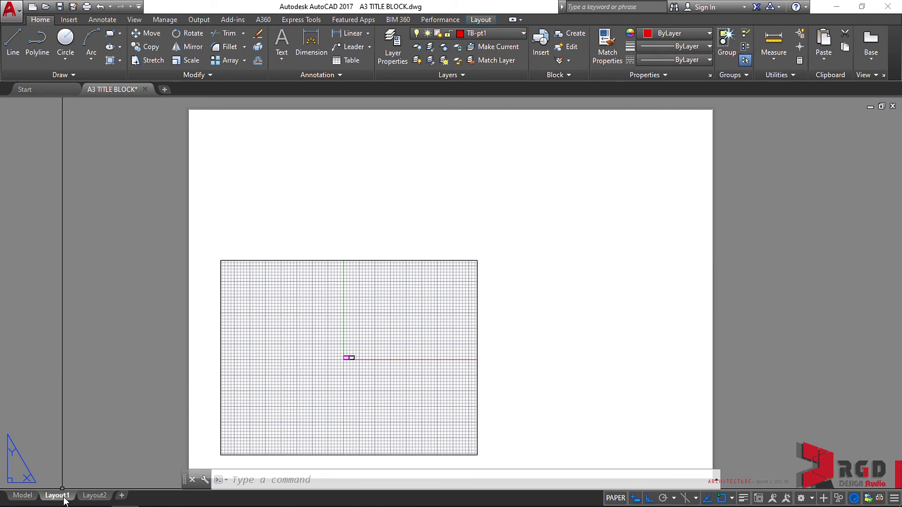
# Rename the Layout1 tab to A3-SHEET using its Rename option.
pyautogui.rightClick(64, 498)
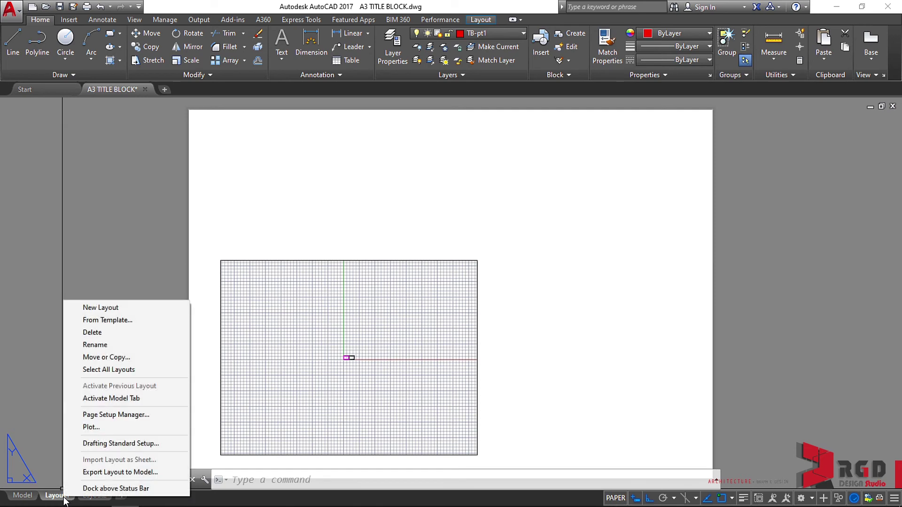
pyautogui.click(108, 345)
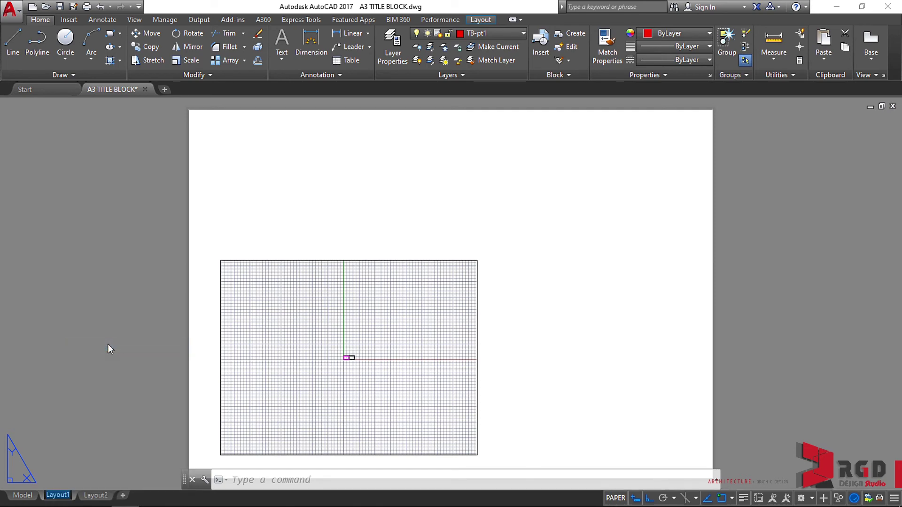
pyautogui.write('A3-SHEET')
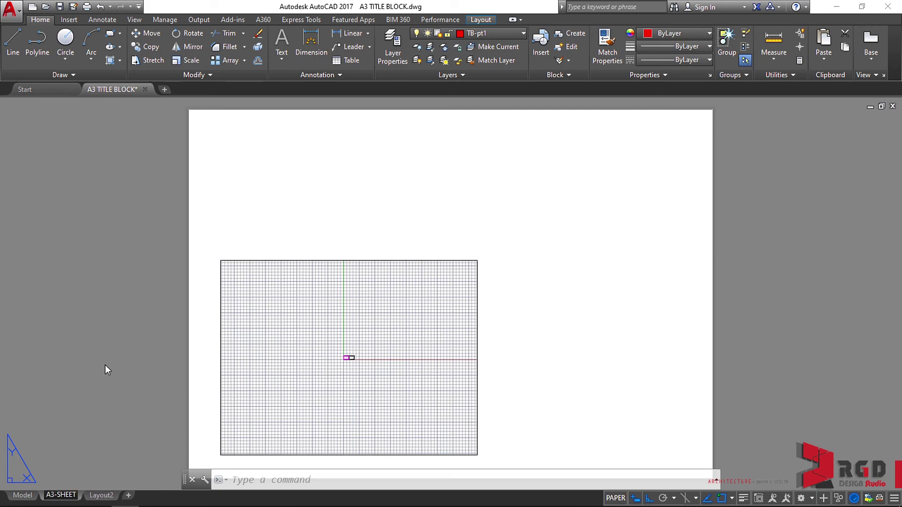
# Confirm the A3-SHEET name, then select the grid viewport and set its scale to 1:10.
pyautogui.click(115, 352)
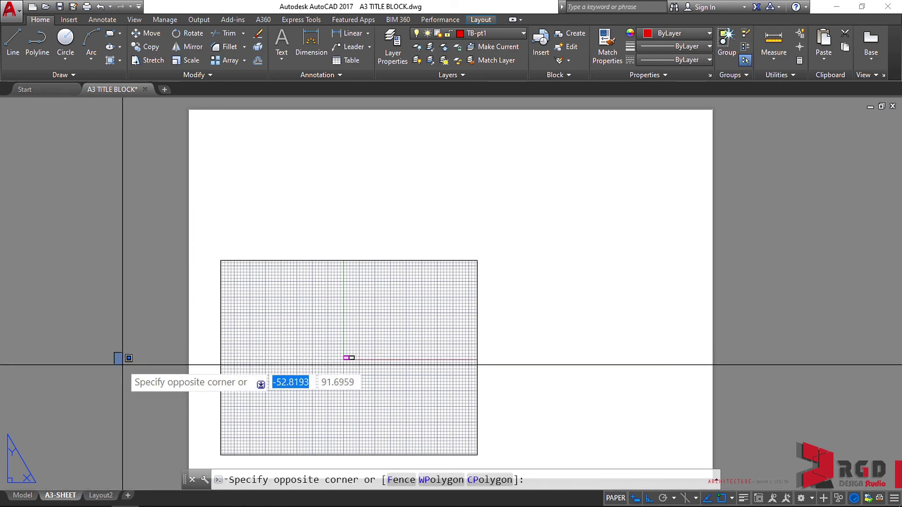
pyautogui.press('Escape')
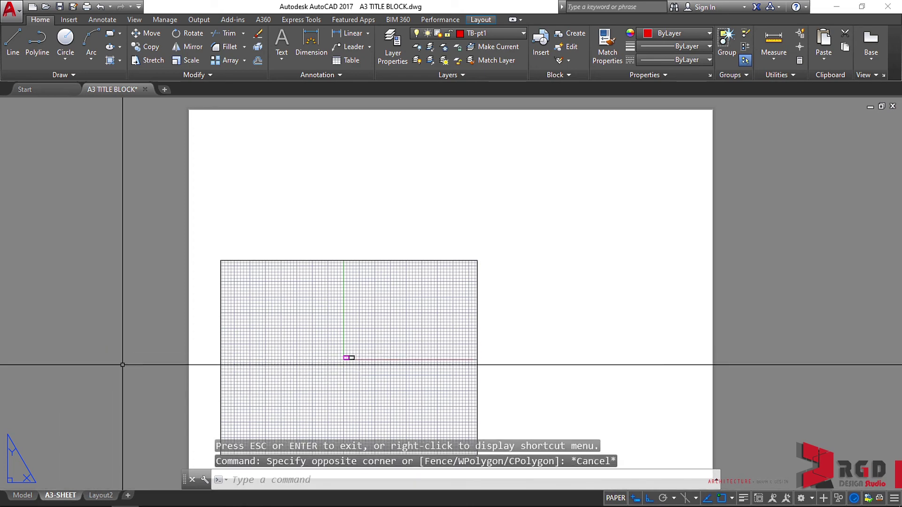
pyautogui.click(502, 297)
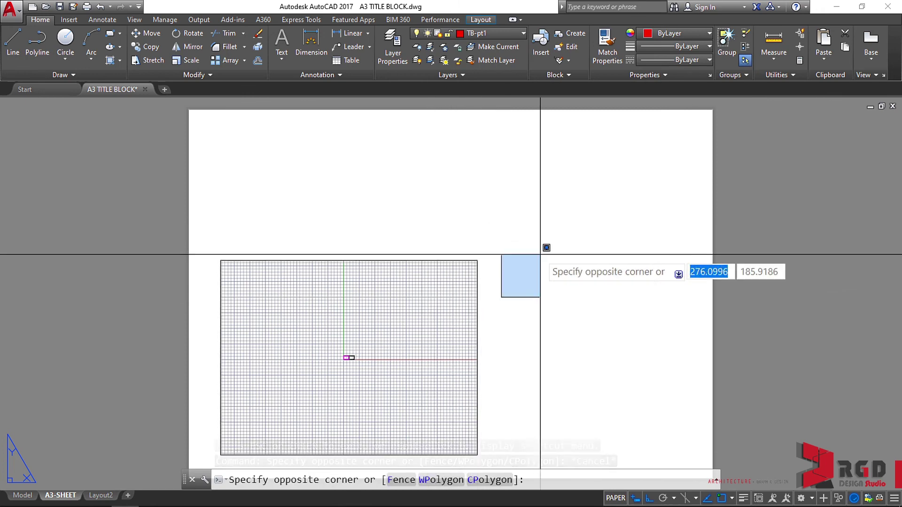
pyautogui.click(460, 235)
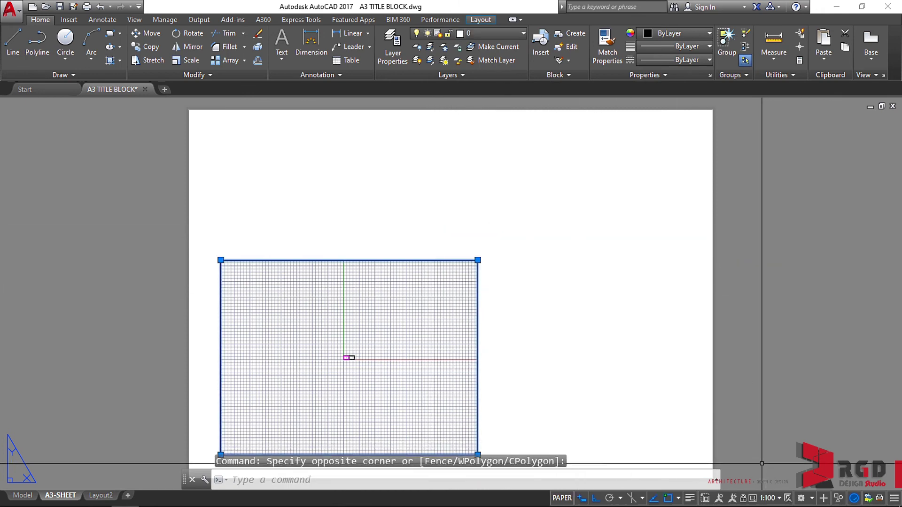
pyautogui.click(779, 499)
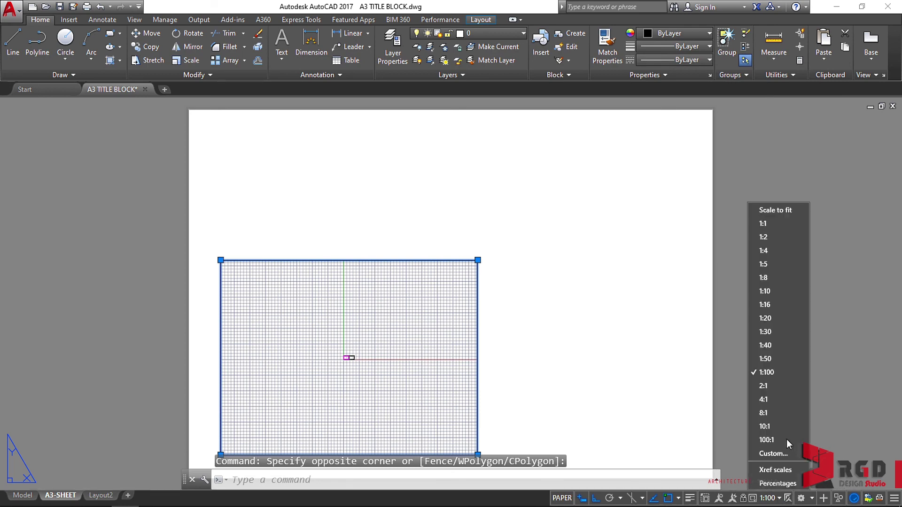
pyautogui.click(768, 292)
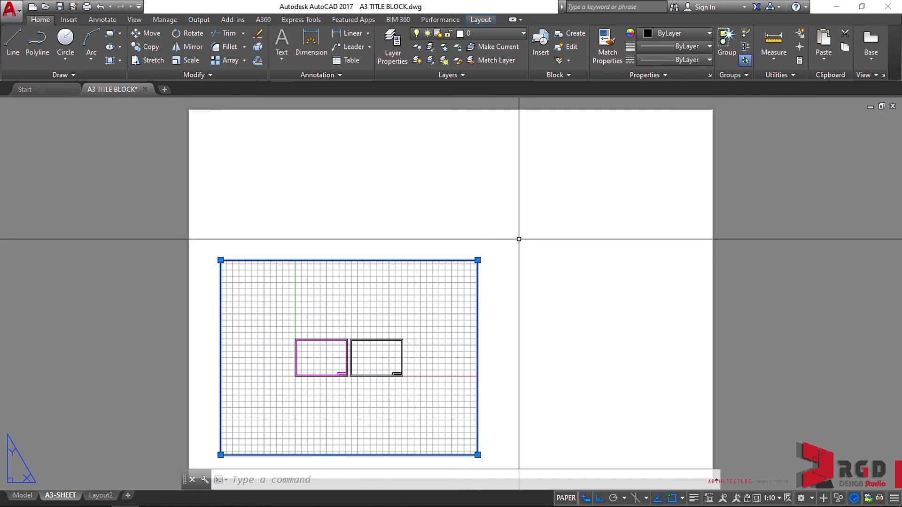
# Stretch the viewport's top-right corner right and up until it nearly fills the A3 sheet.
pyautogui.click(478, 260)
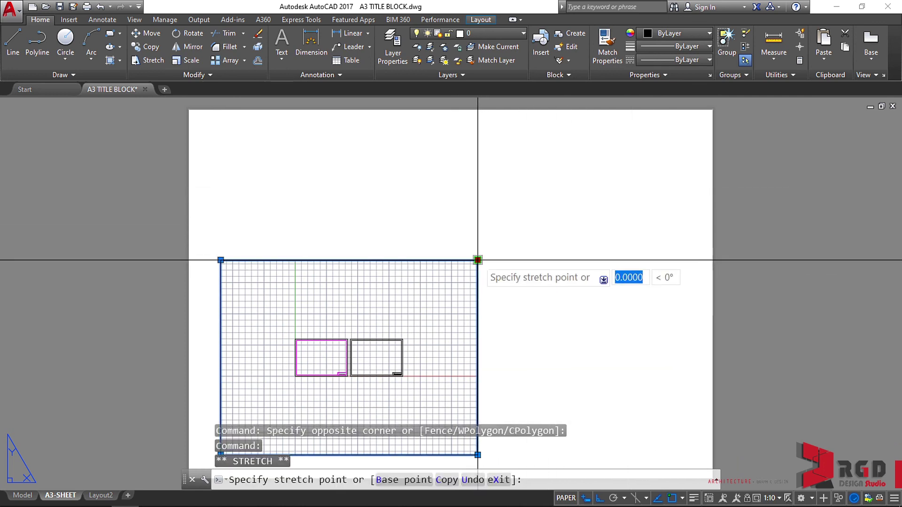
pyautogui.click(656, 260)
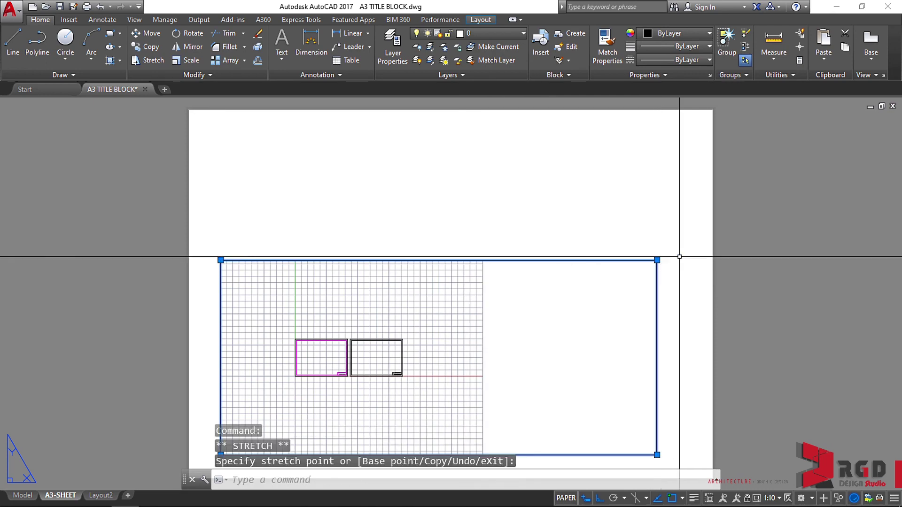
pyautogui.click(657, 260)
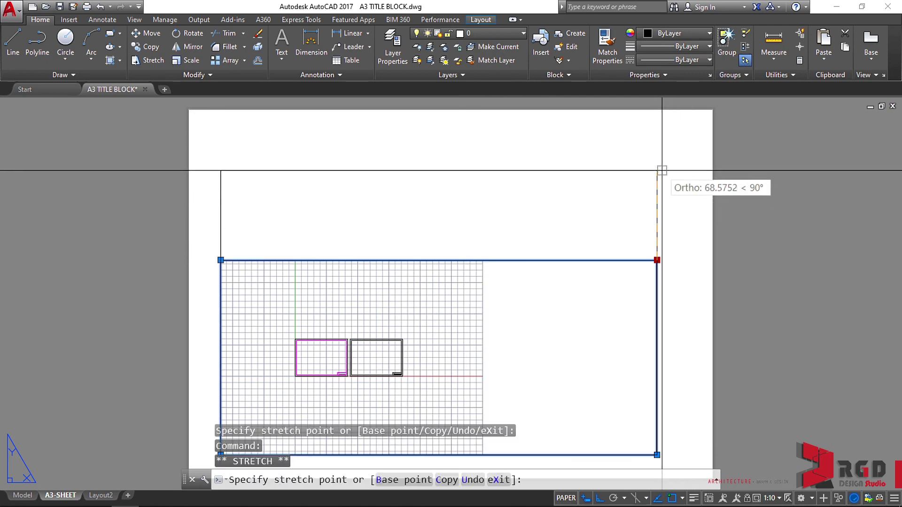
pyautogui.click(657, 142)
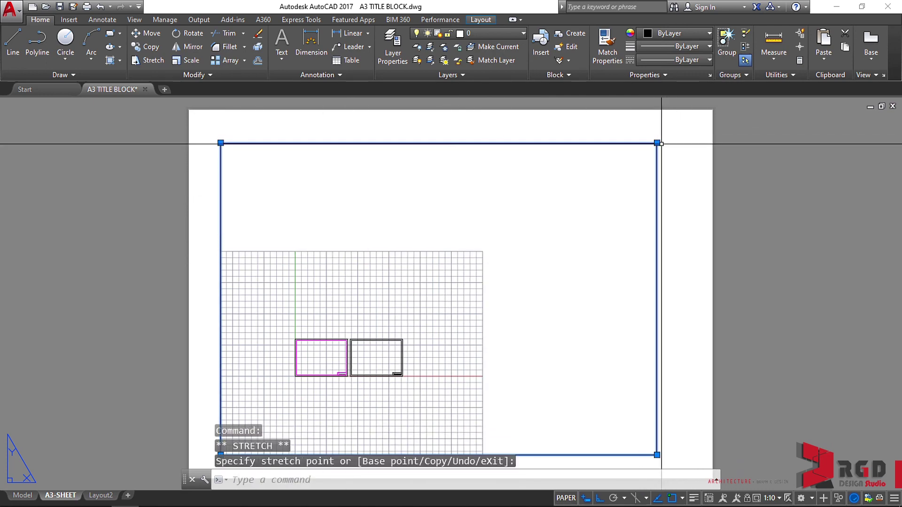
pyautogui.click(691, 141)
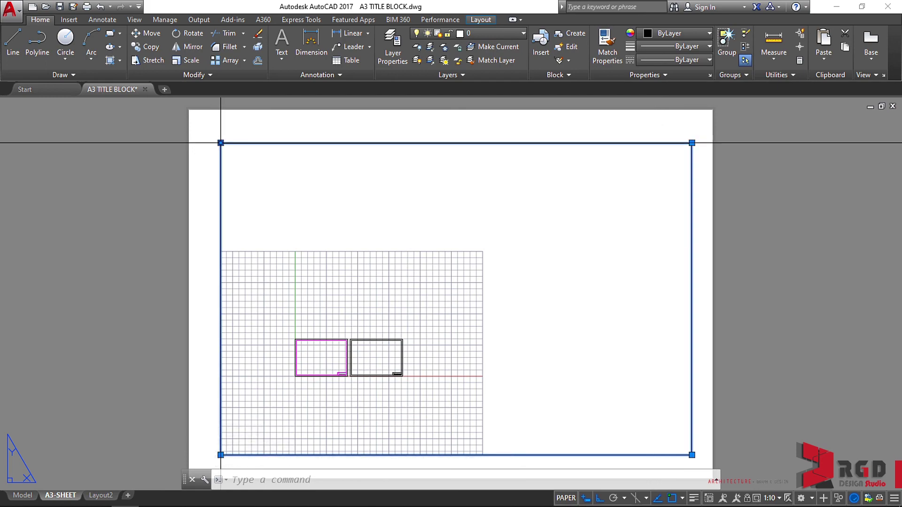